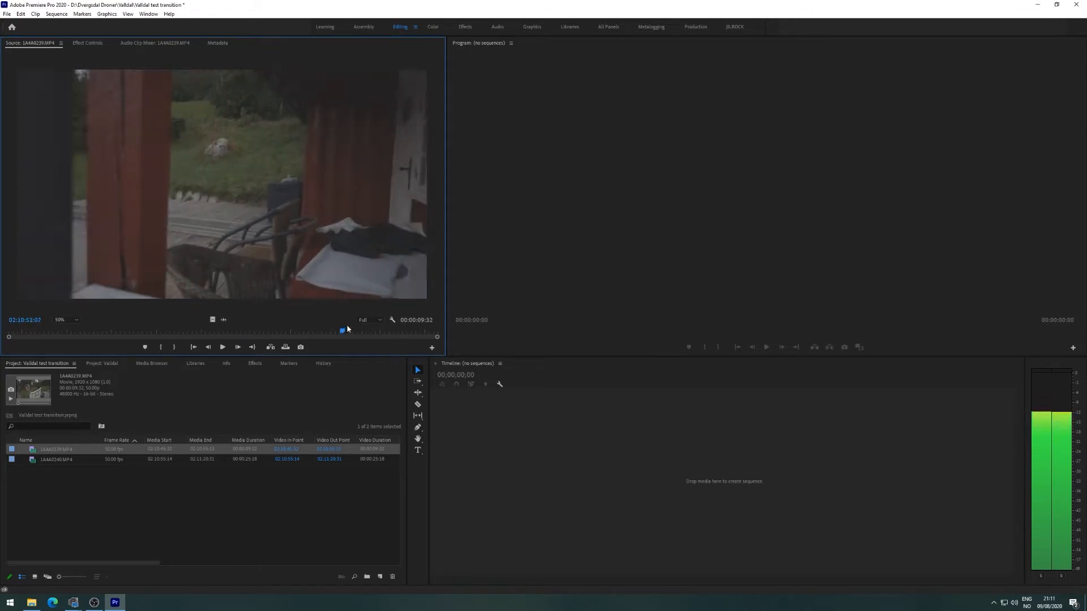
Preview 1A4A0240, then create a sequence from 1A4A0239 and delete its linked audio.
double_click(84, 458)
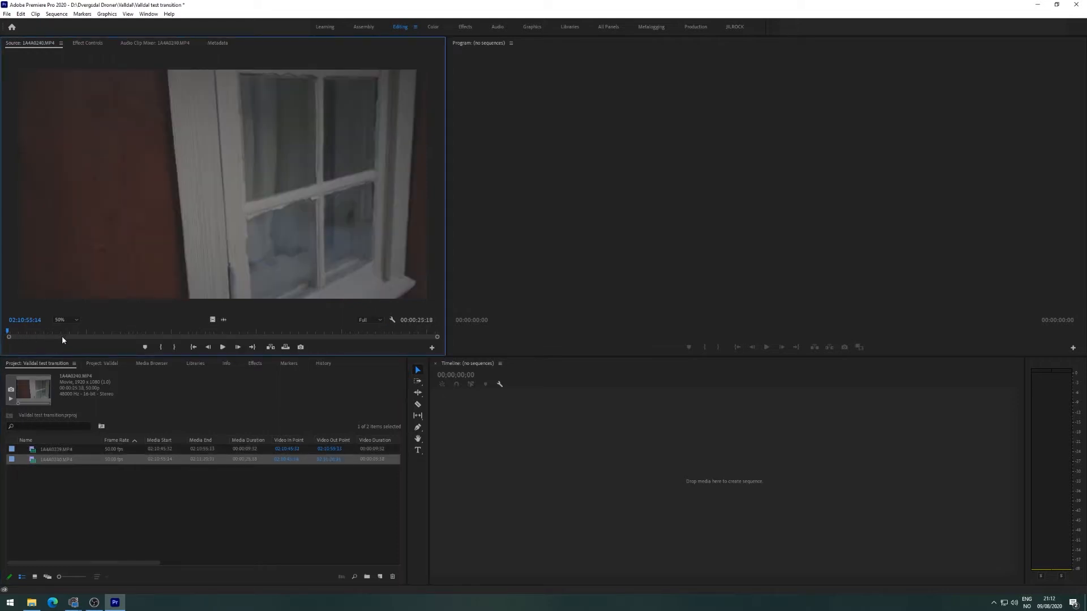
left_click_drag(8, 333, 124, 333)
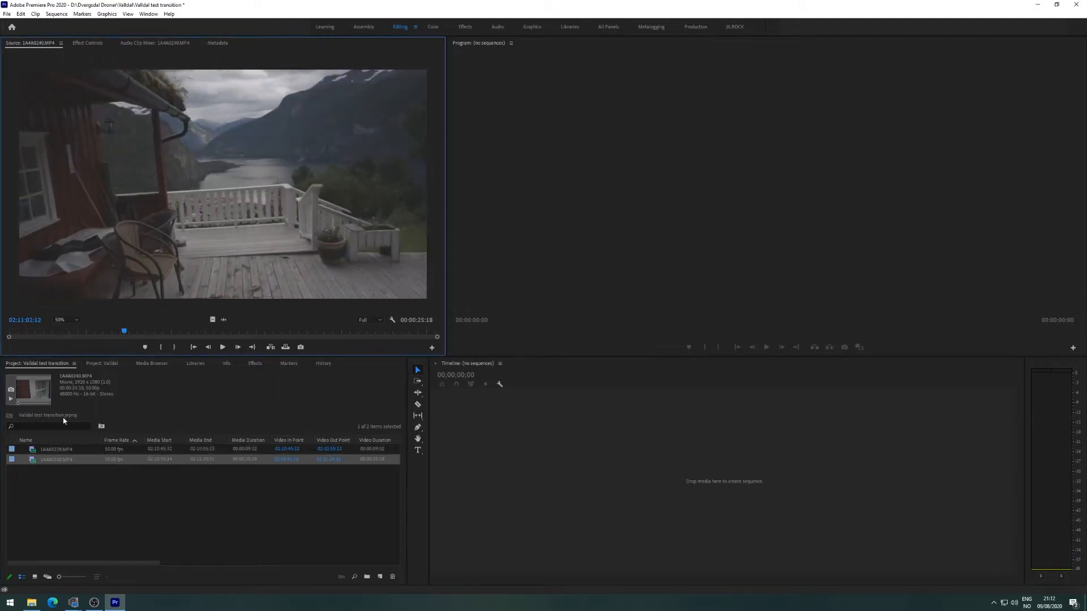
left_click(58, 451)
left_click_drag(472, 457, 471, 458)
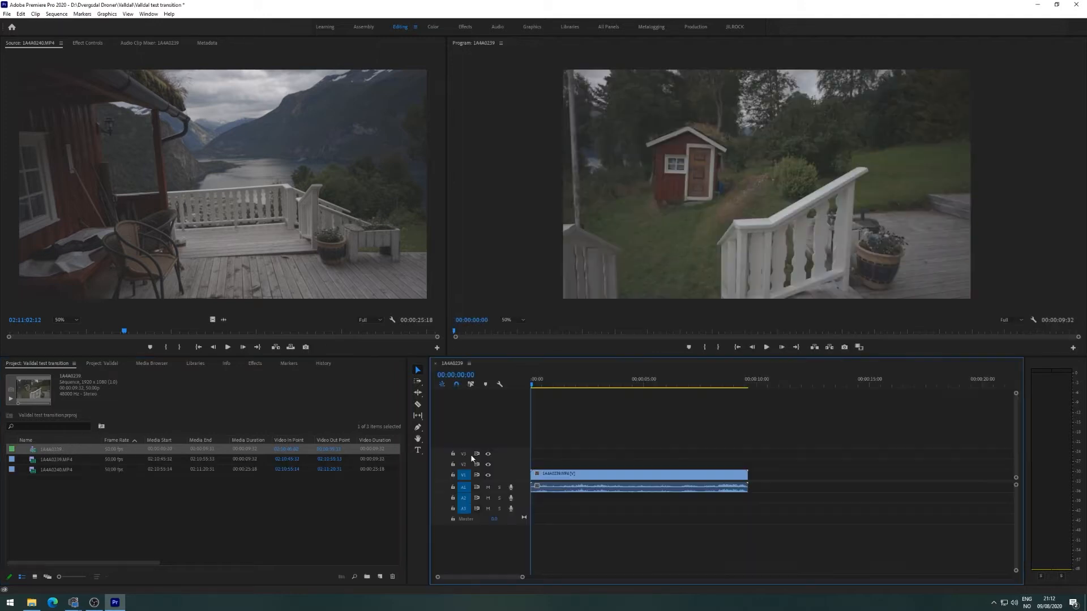
key("Delete")
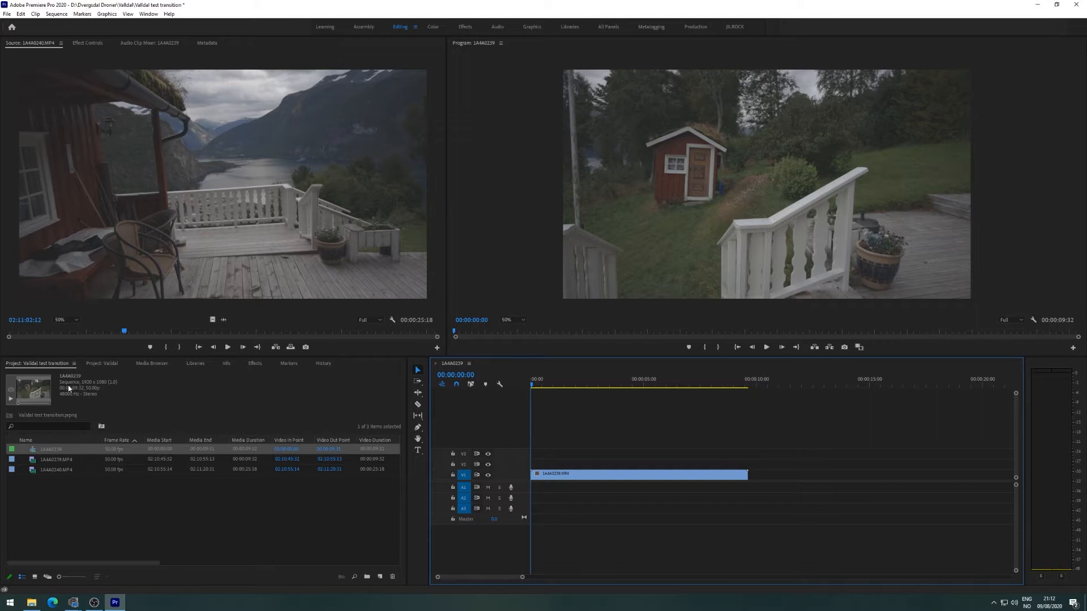
Add 1A4A0240 on V1, lift 1A4A0239 to V2, and slide 1A4A0240 left to overlap.
left_click_drag(49, 471, 786, 488)
left_click_drag(716, 474, 725, 463)
left_click_drag(794, 478, 736, 478)
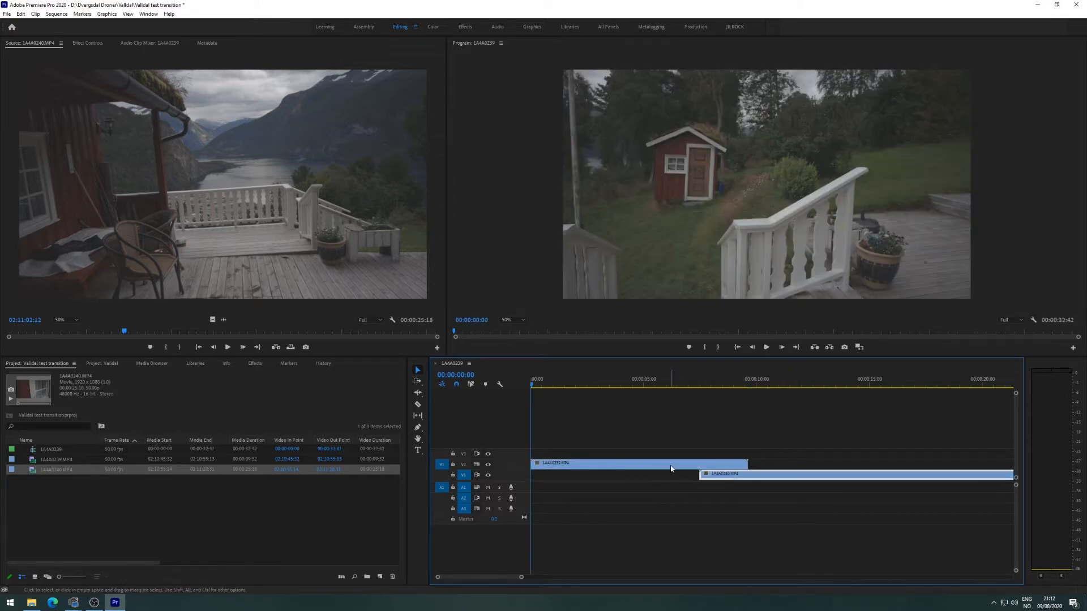
left_click(628, 468)
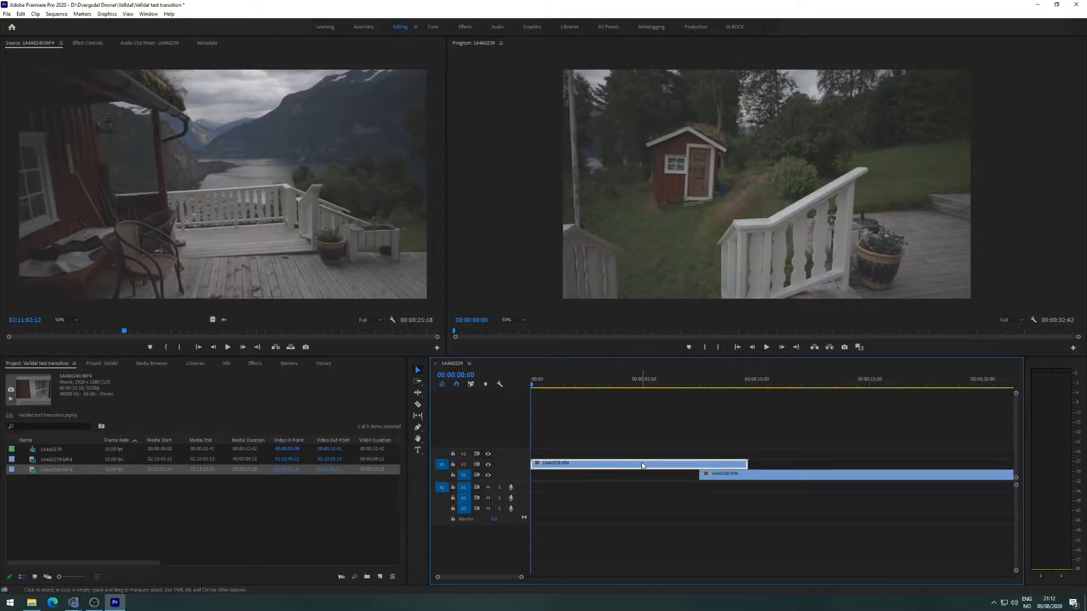
Scrub the overlap, shift 1A4A0240 to start near 00:00:07:14, and park where the pillar enters.
left_click_drag(570, 382, 680, 468)
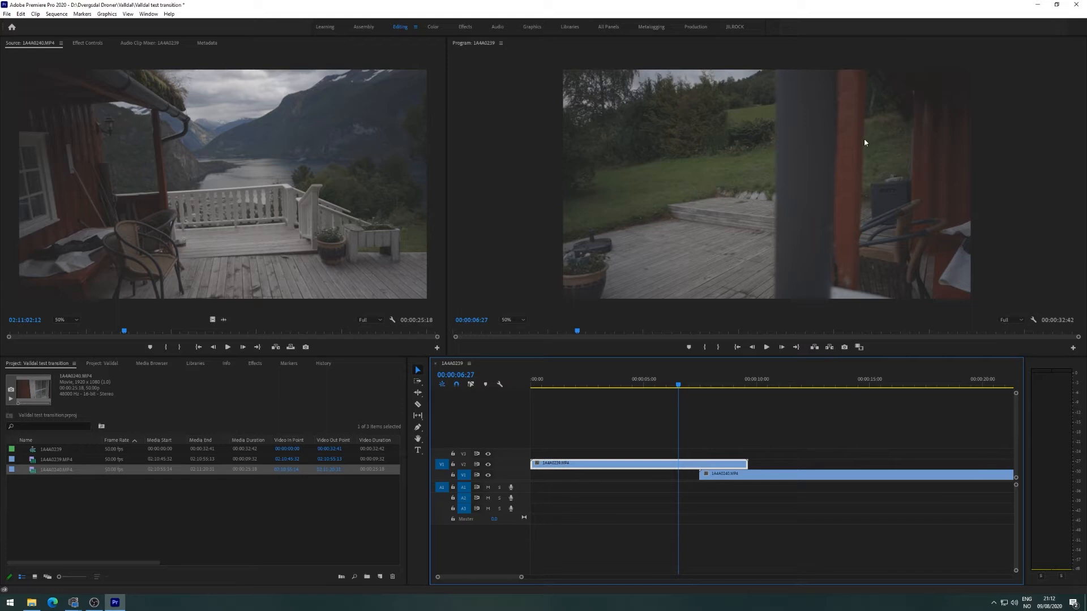
left_click_drag(680, 388, 759, 412)
mouse_move(767, 483)
left_mouse_down()
mouse_move(794, 481)
mouse_move(770, 481)
left_mouse_up()
left_click(696, 387)
left_click(682, 462)
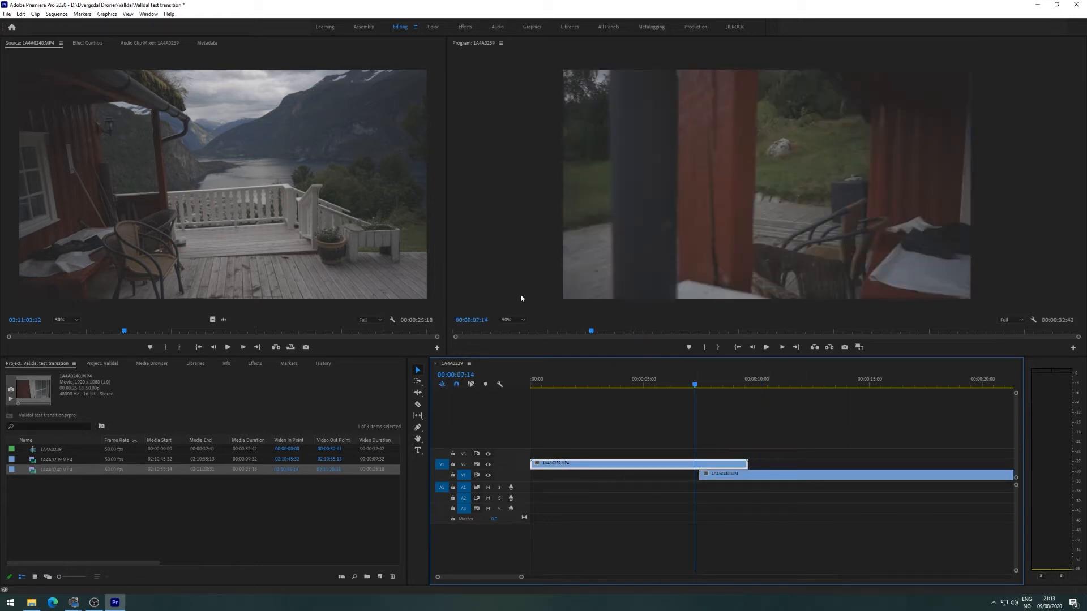
mouse_move(696, 388)
left_mouse_down()
mouse_move(657, 389)
mouse_move(681, 397)
left_mouse_up()
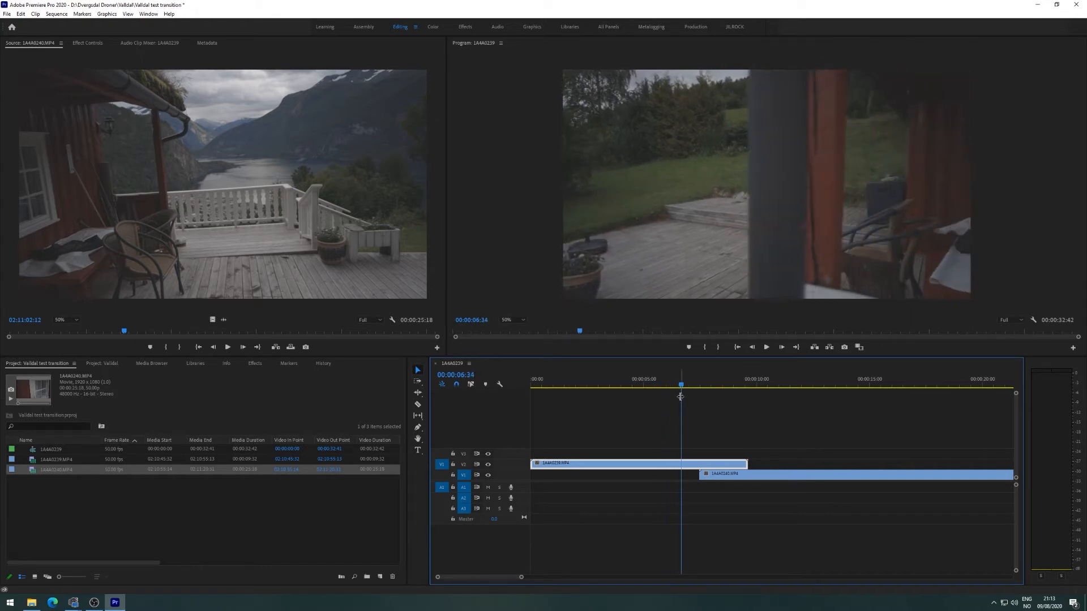
Draw a four-point Bezier opacity mask on 1A4A0239 right of the pillar and invert it.
left_click(90, 43)
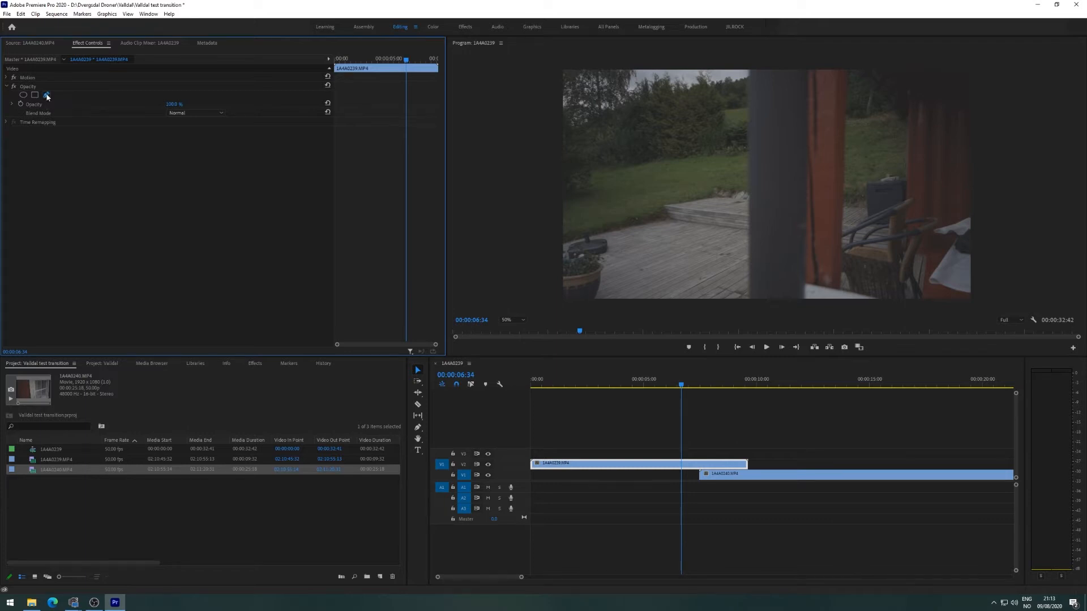
left_click(47, 97)
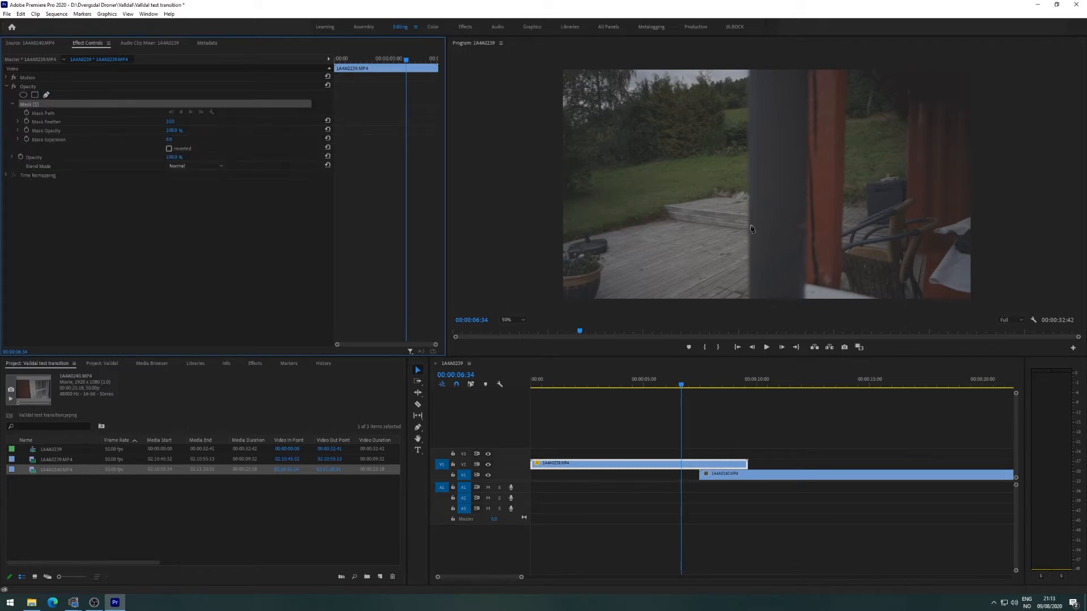
left_click(847, 67)
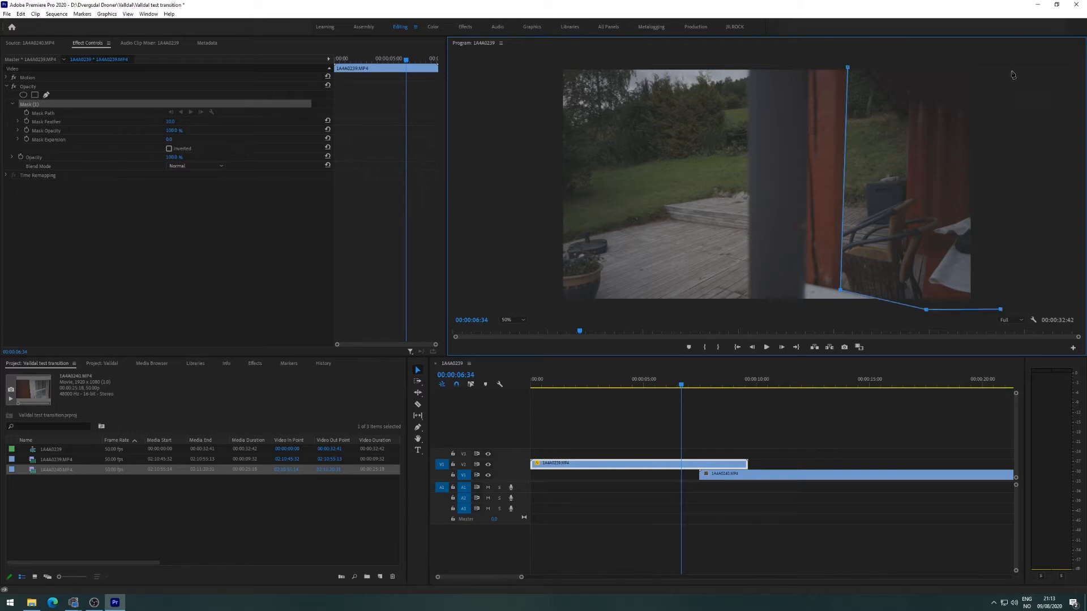
left_click(848, 67)
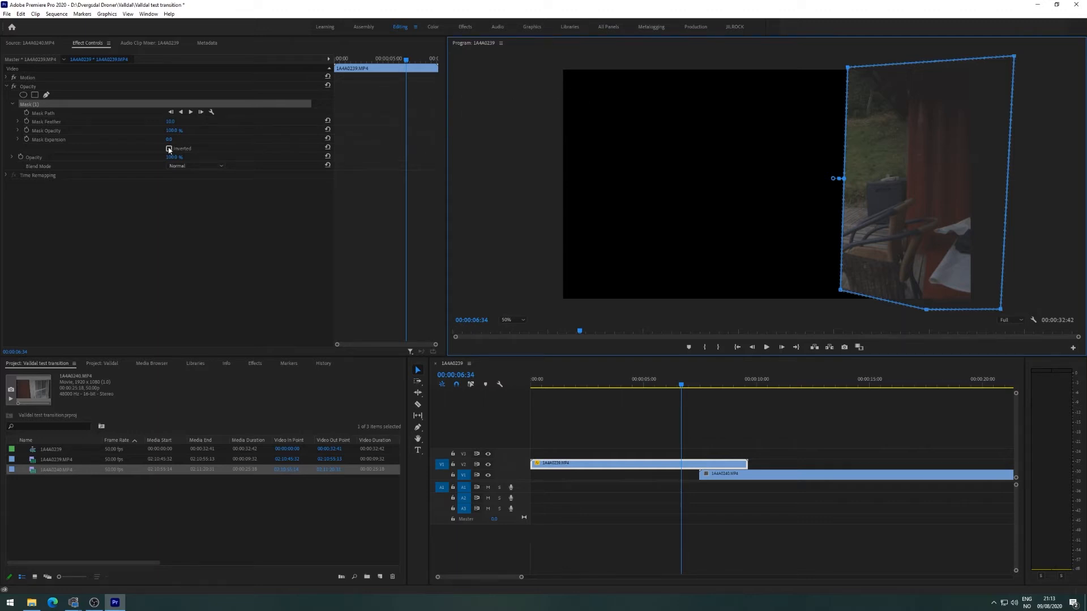
left_click(168, 149)
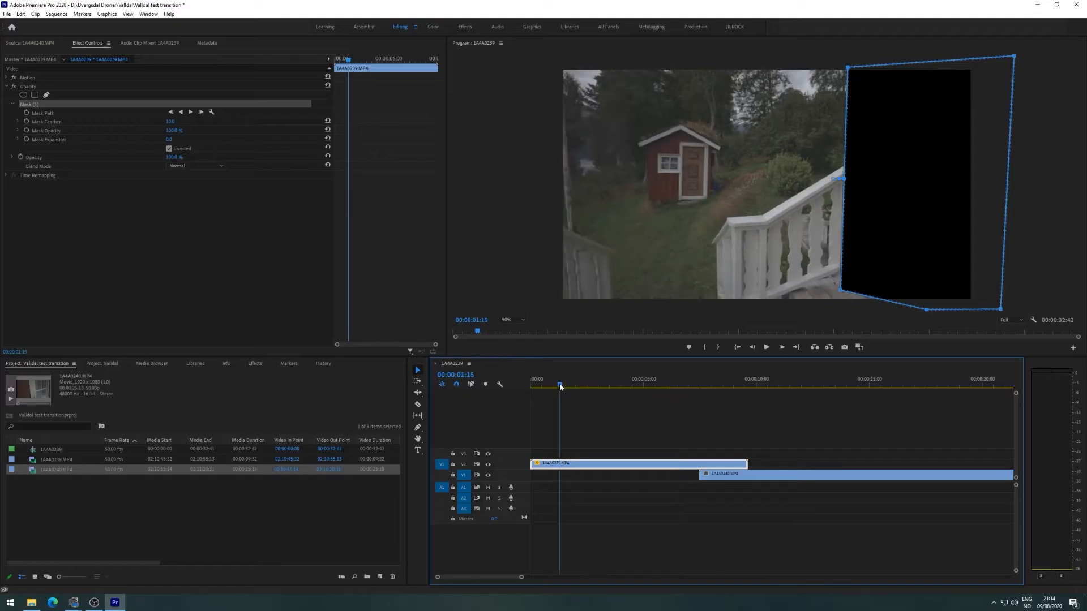
left_click_drag(560, 388, 685, 398)
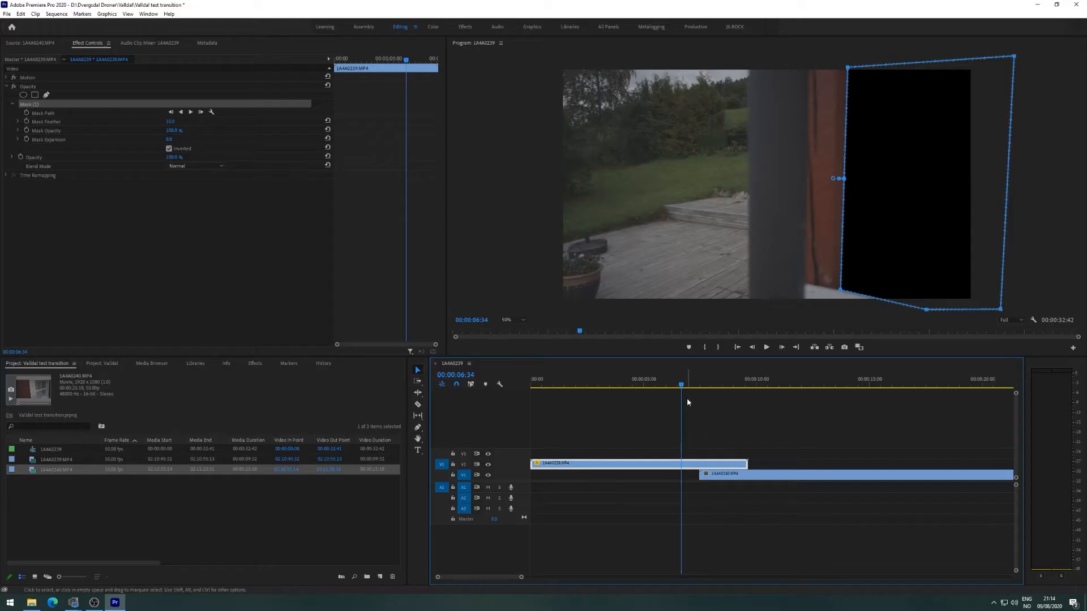
Keyframe the mask path from 00:00:06:34 to 00:00:07:20, dragging its left vertices to the pillar.
left_click(27, 114)
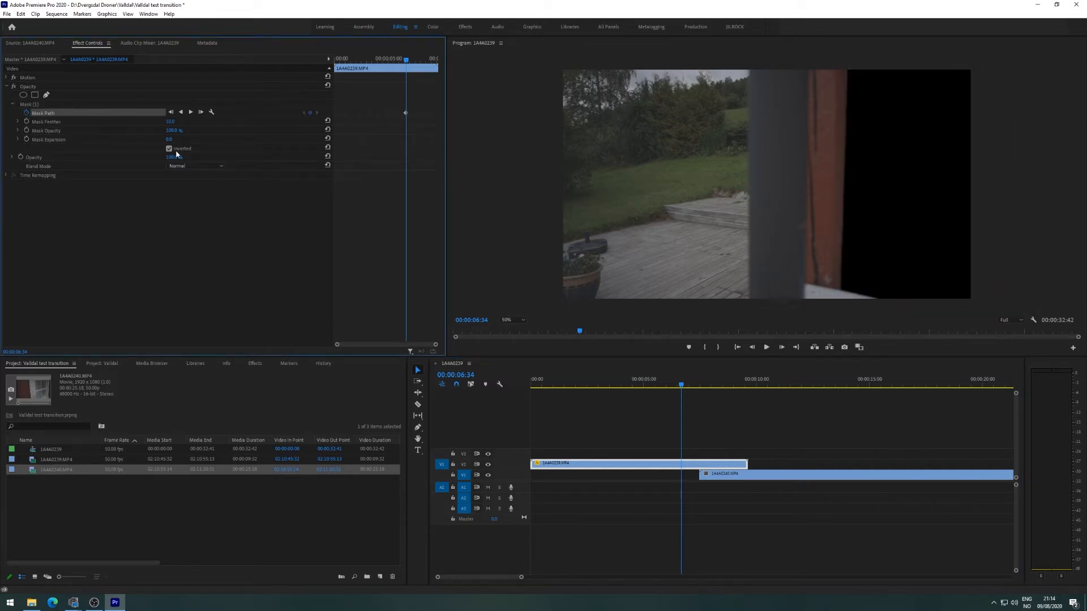
left_click(32, 103)
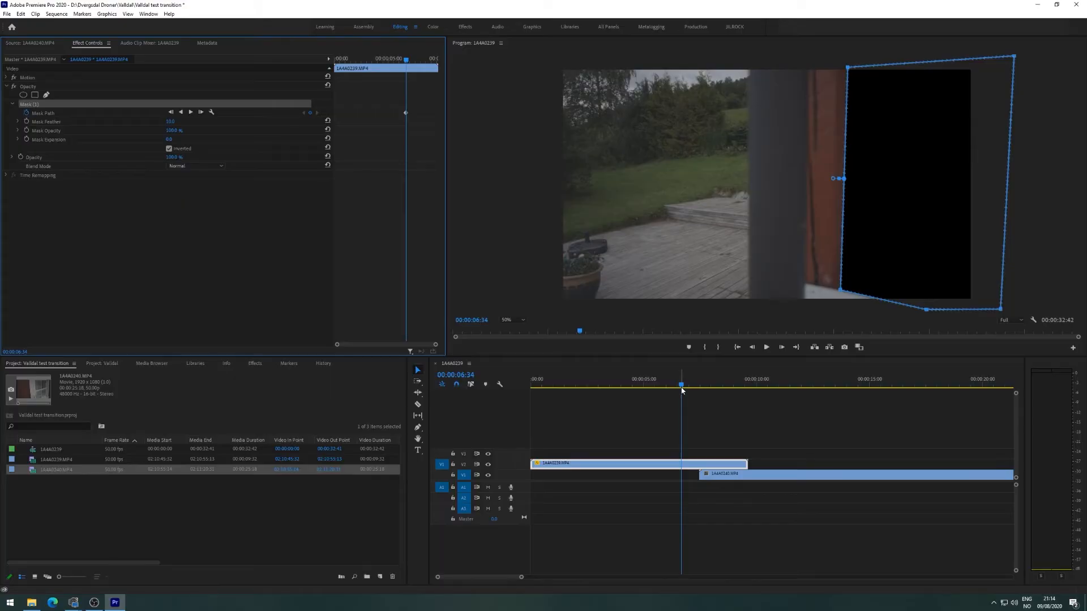
left_click_drag(682, 387, 698, 388)
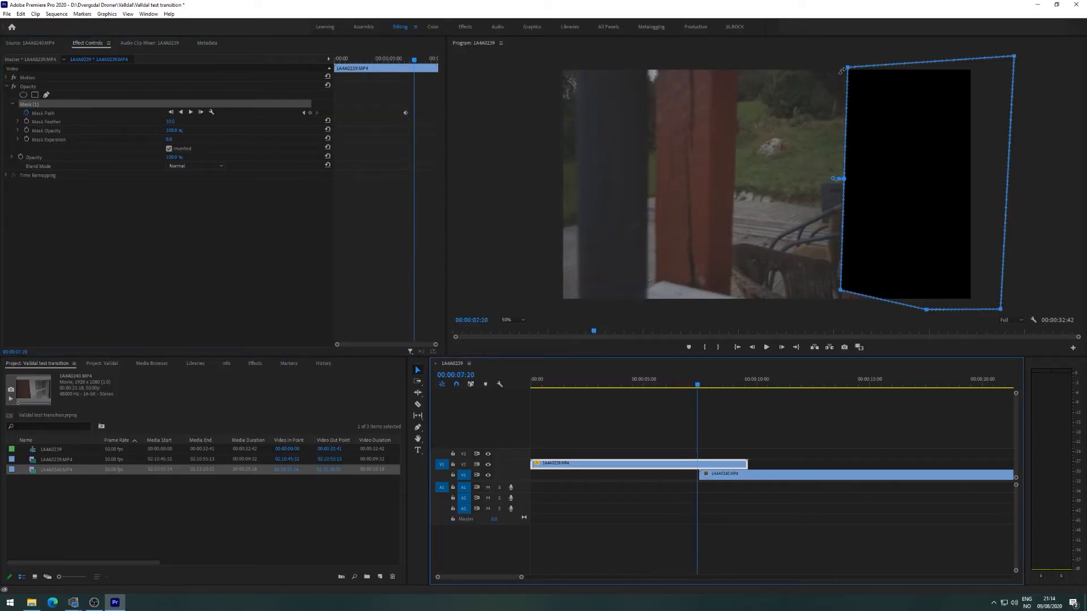
left_click_drag(848, 68, 739, 68)
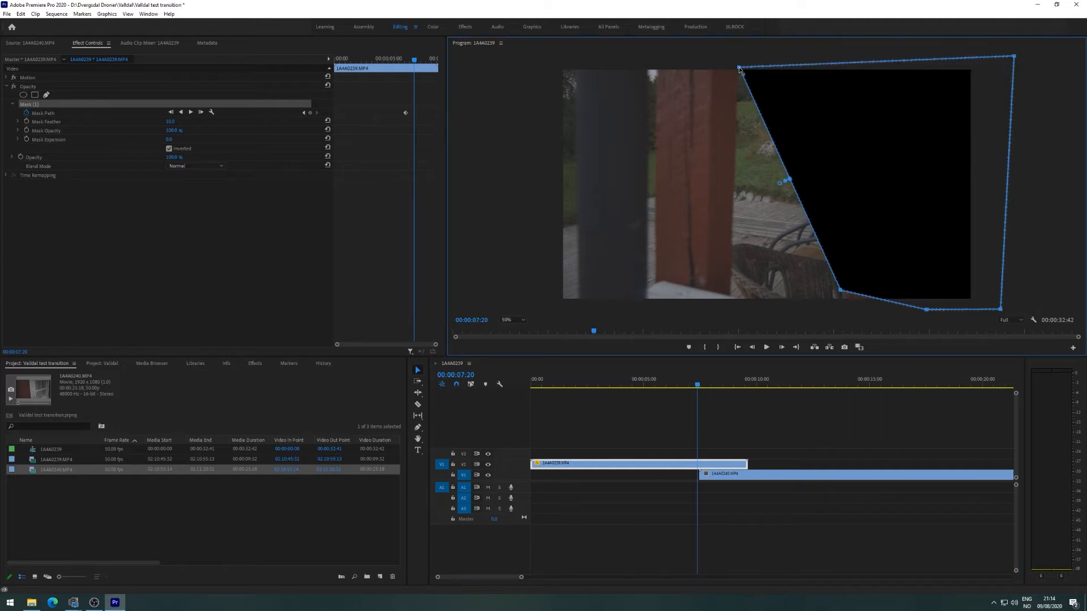
left_click_drag(841, 292, 733, 296)
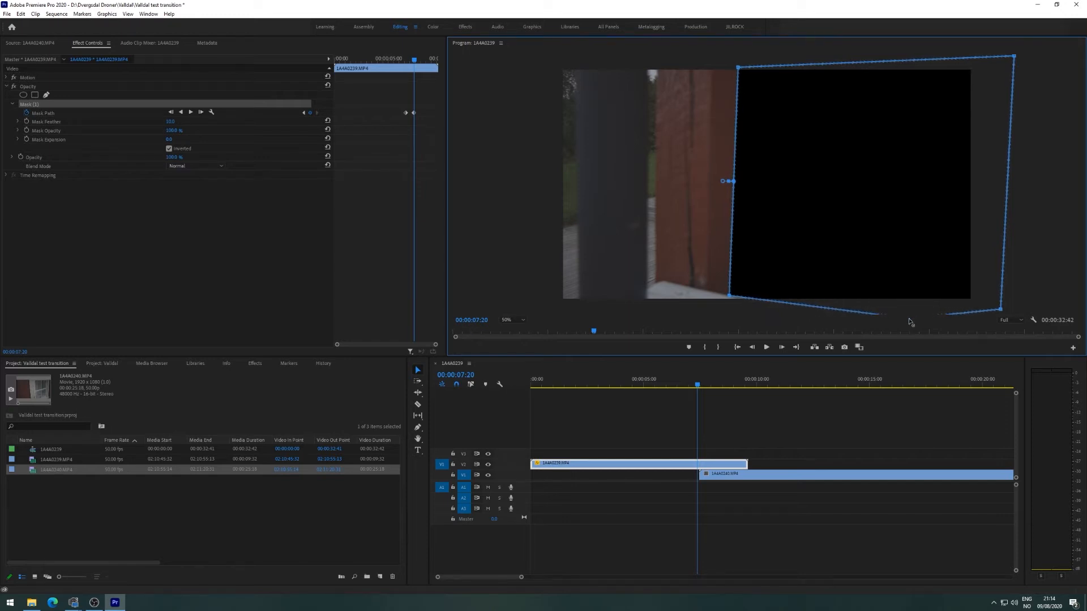
left_click_drag(1014, 58, 1006, 48)
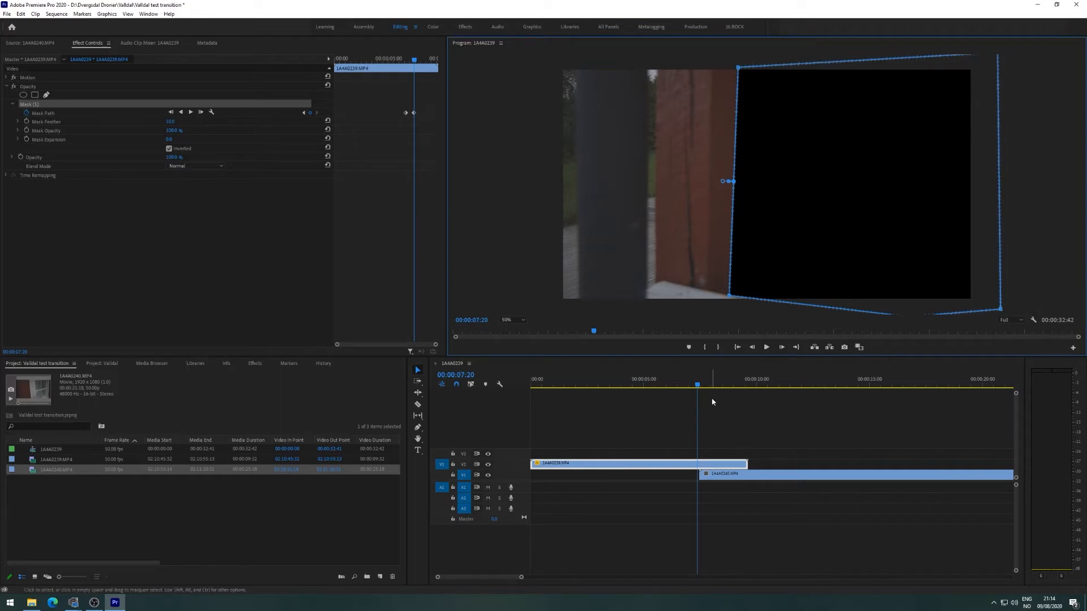
mouse_move(698, 388)
left_mouse_down()
mouse_move(678, 389)
mouse_move(743, 398)
mouse_move(697, 407)
left_mouse_up()
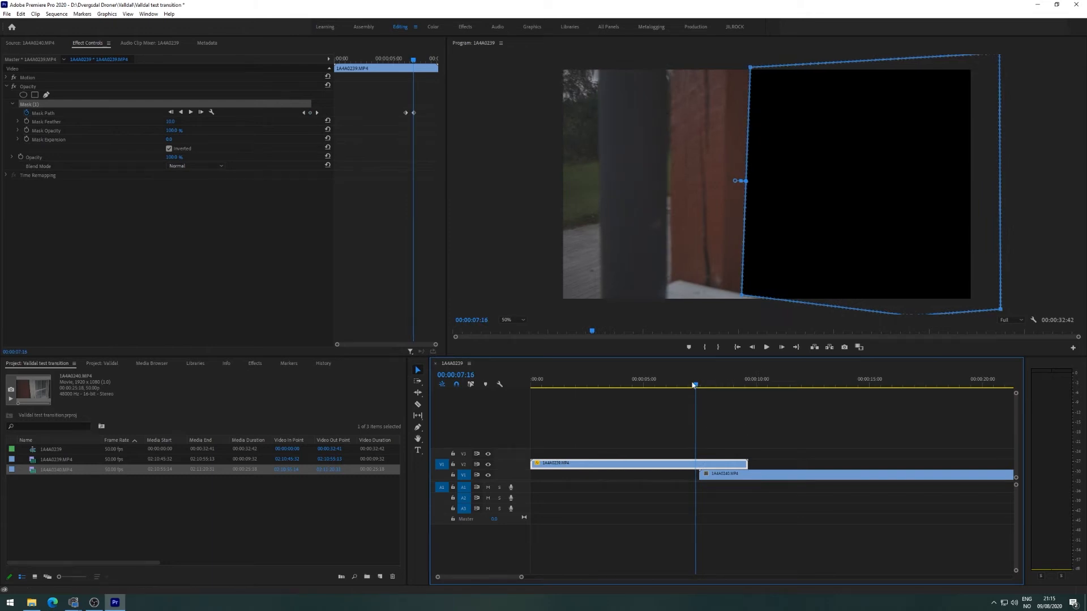
Pull the mask's left vertices further left to follow the pillar between 00:00:07:18 and 07:47.
left_click_drag(697, 389, 697, 389)
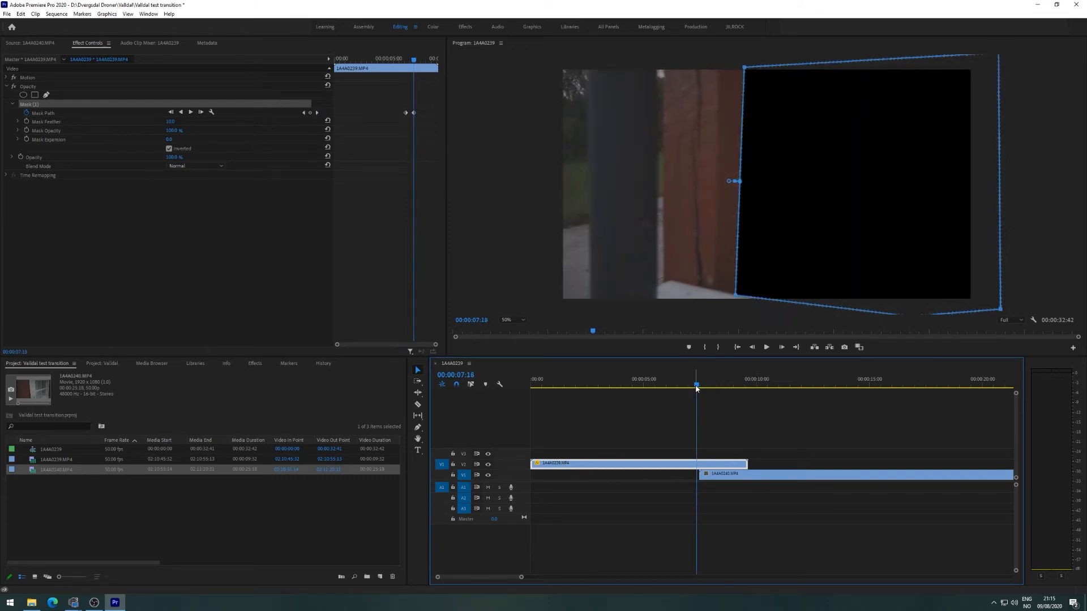
left_click_drag(742, 480, 841, 480)
left_click_drag(696, 387, 698, 388)
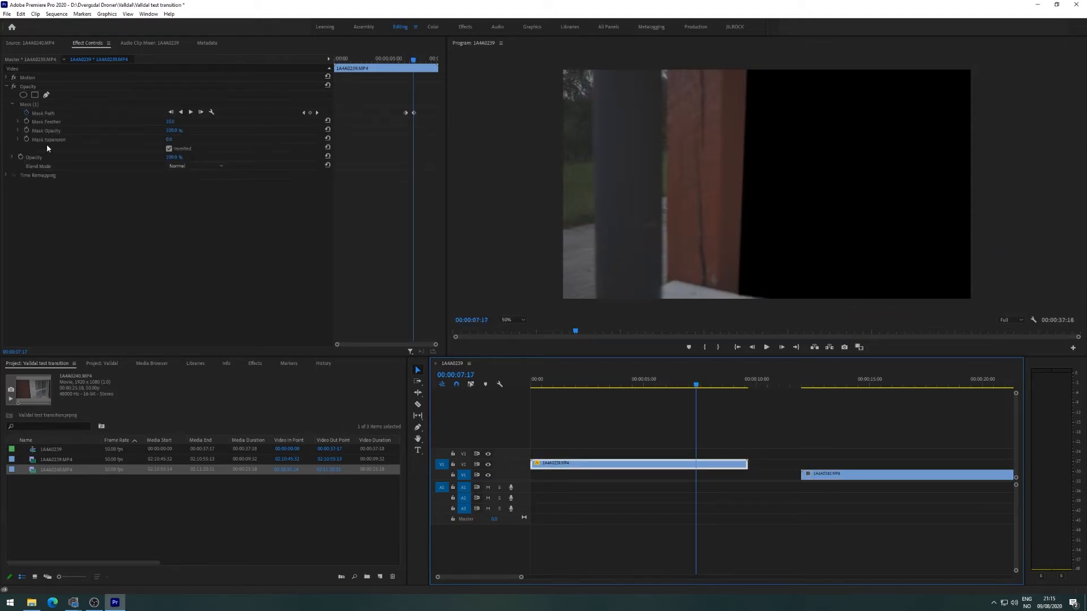
left_click(25, 104)
left_click_drag(695, 387, 710, 386)
left_click(414, 61)
left_click_drag(744, 68, 641, 67)
left_click_drag(736, 295, 637, 304)
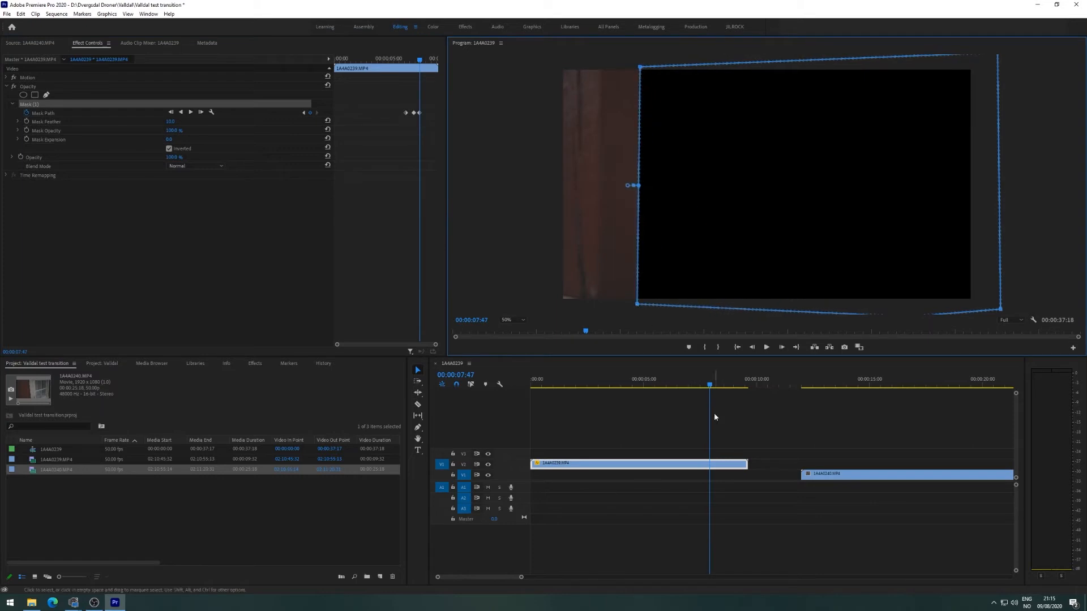
left_click_drag(710, 386, 717, 386)
left_click_drag(641, 66, 570, 68)
left_click_drag(636, 304, 562, 305)
left_click_drag(717, 386, 681, 386)
Shift the mask's left vertices right to match the pillar around 00:00:06:08–06:31.
left_click_drag(842, 292, 927, 296)
key("Left")
key("Left")
key("Left")
key("Left")
key("Left")
key("Left")
key("Left")
key("Left")
key("Left")
key("Left")
key("Left")
key("Left")
key("Left")
key("Left")
key("Left")
key("Left")
key("Left")
key("Left")
key("Left")
key("Left")
left_click_drag(855, 69, 937, 65)
left_click_drag(670, 386, 662, 386)
left_click_drag(927, 296, 976, 305)
left_click_drag(937, 65, 978, 65)
left_click_drag(662, 386, 672, 386)
left_click_drag(913, 295, 907, 294)
mouse_move(672, 385)
left_mouse_down()
mouse_move(660, 386)
mouse_move(723, 386)
mouse_move(660, 386)
left_mouse_up()
Reposition the mask's bottom corners at 00:00:07:14, review to 09:14, and slide 1A4A0240 earlier to about 04:30.
left_click(114, 293)
left_click(705, 386)
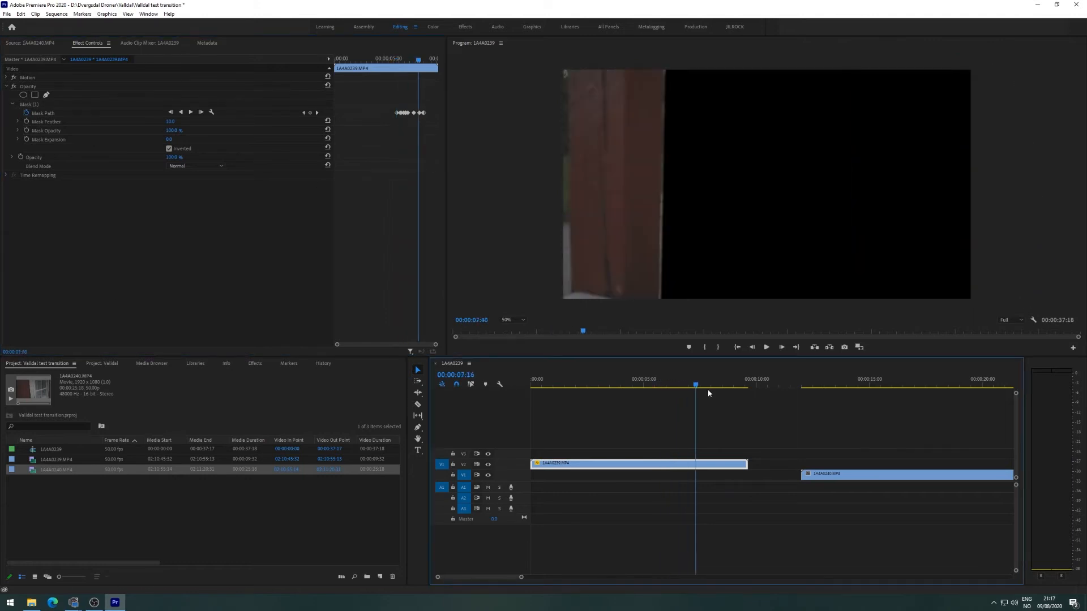
mouse_move(704, 388)
left_mouse_down()
mouse_move(667, 386)
mouse_move(689, 396)
left_mouse_up()
left_click(31, 107)
left_click(901, 66)
left_click(41, 112)
left_click_drag(789, 293, 790, 289)
left_click_drag(918, 313, 895, 314)
left_click_drag(689, 388, 695, 389)
left_click_drag(904, 312, 840, 311)
left_click_drag(677, 387, 639, 387)
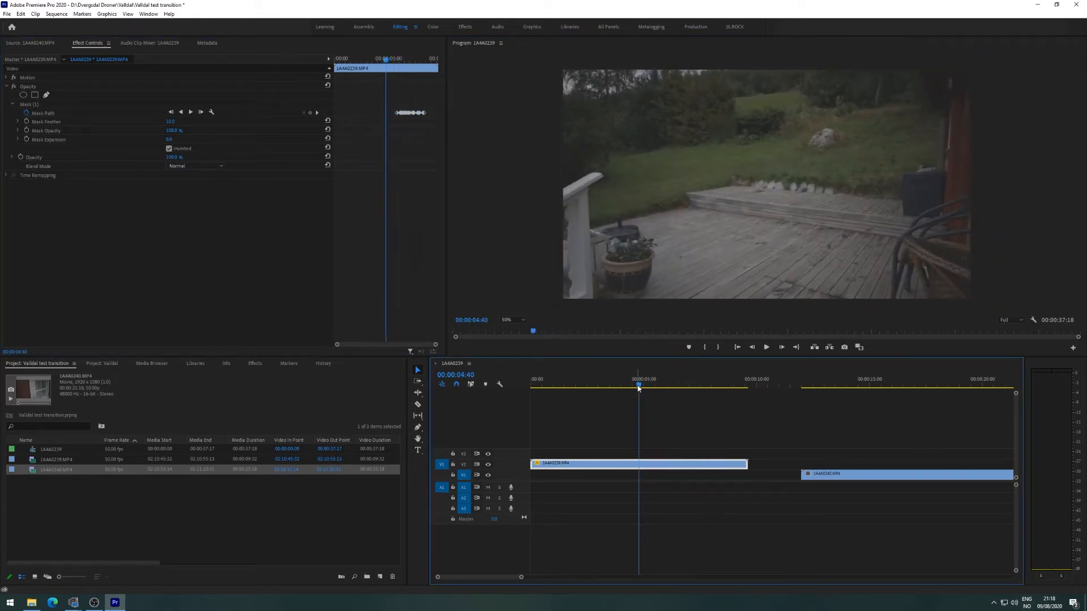
left_click_drag(639, 388, 682, 389)
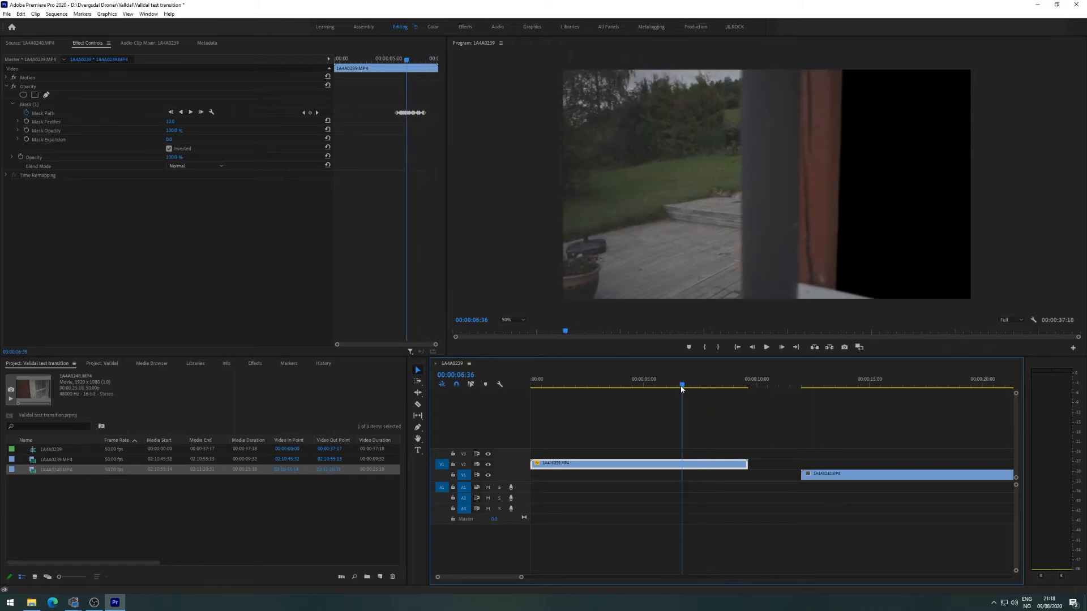
left_click_drag(857, 474, 780, 482)
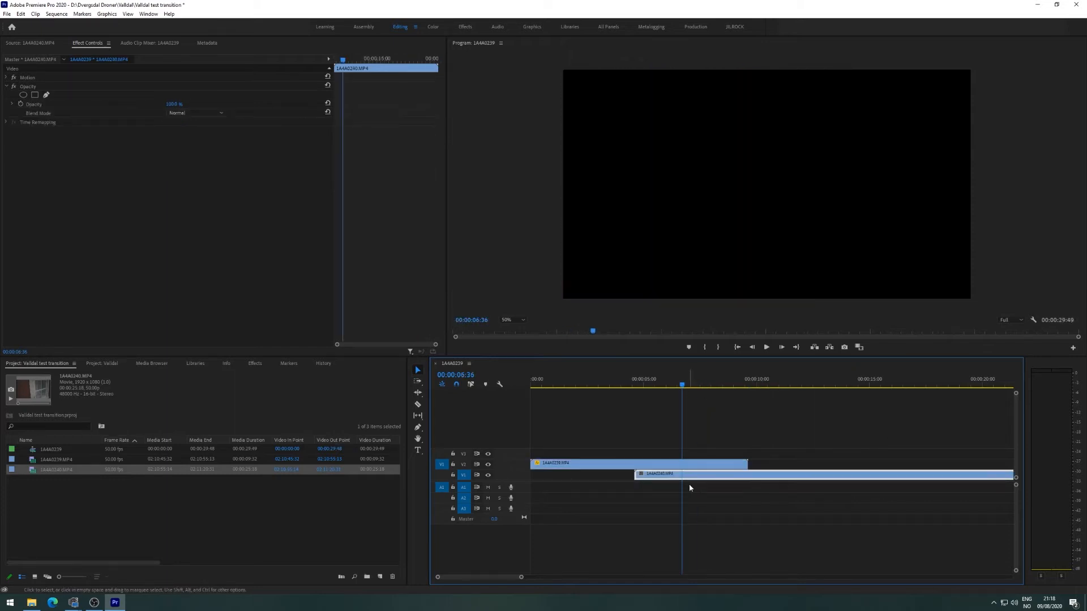
With V2 hidden, retime 1A4A0240 so it begins at 00:00:05:29 under 1A4A0239.
left_click_drag(679, 388, 660, 389)
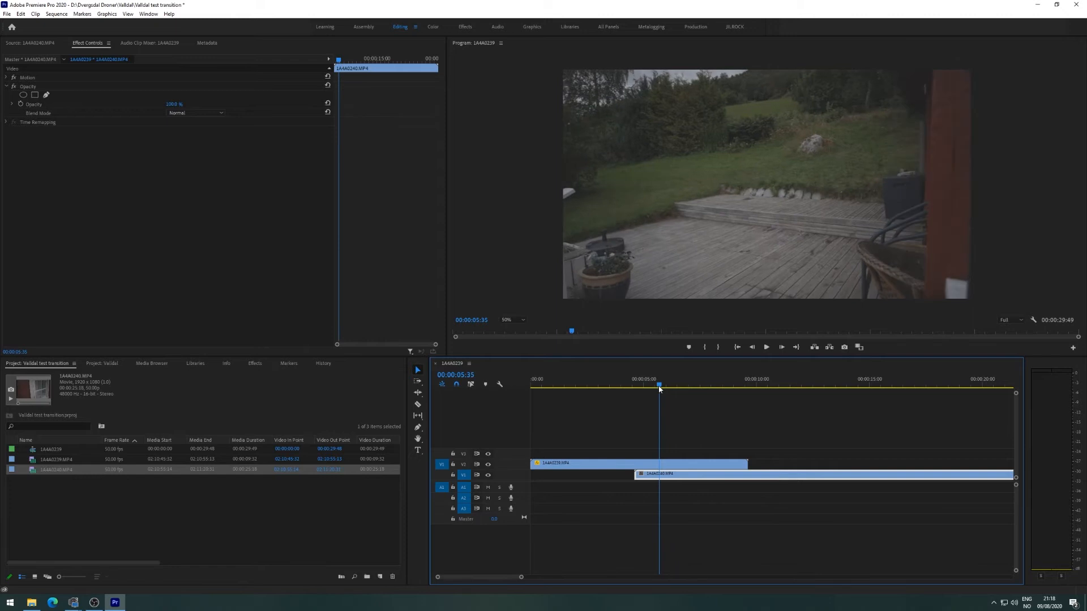
left_click(488, 465)
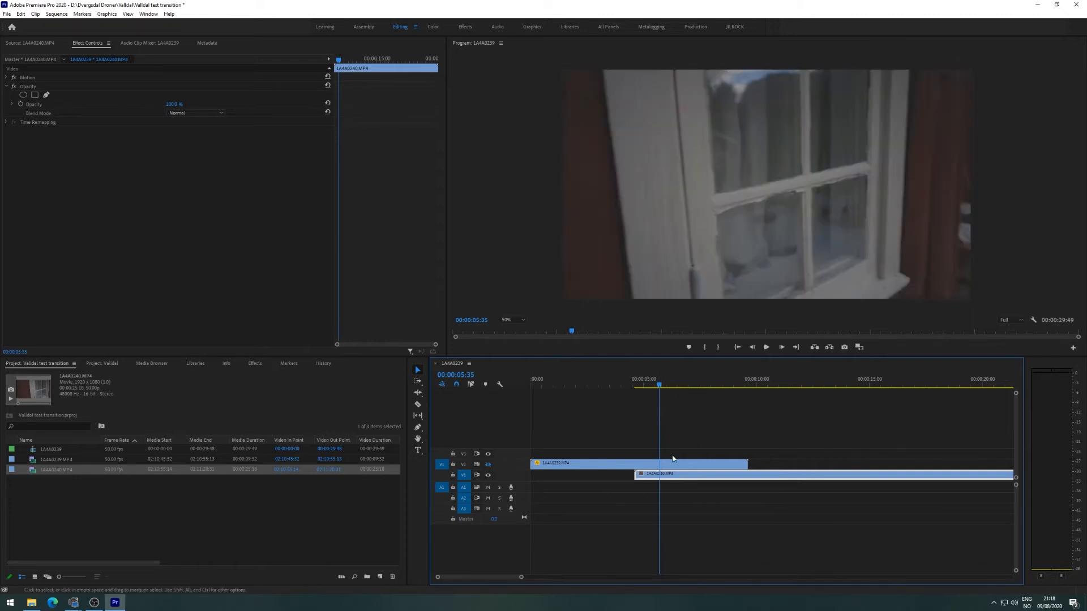
mouse_move(692, 475)
left_mouse_down()
mouse_move(678, 476)
mouse_move(701, 477)
mouse_move(690, 480)
left_mouse_up()
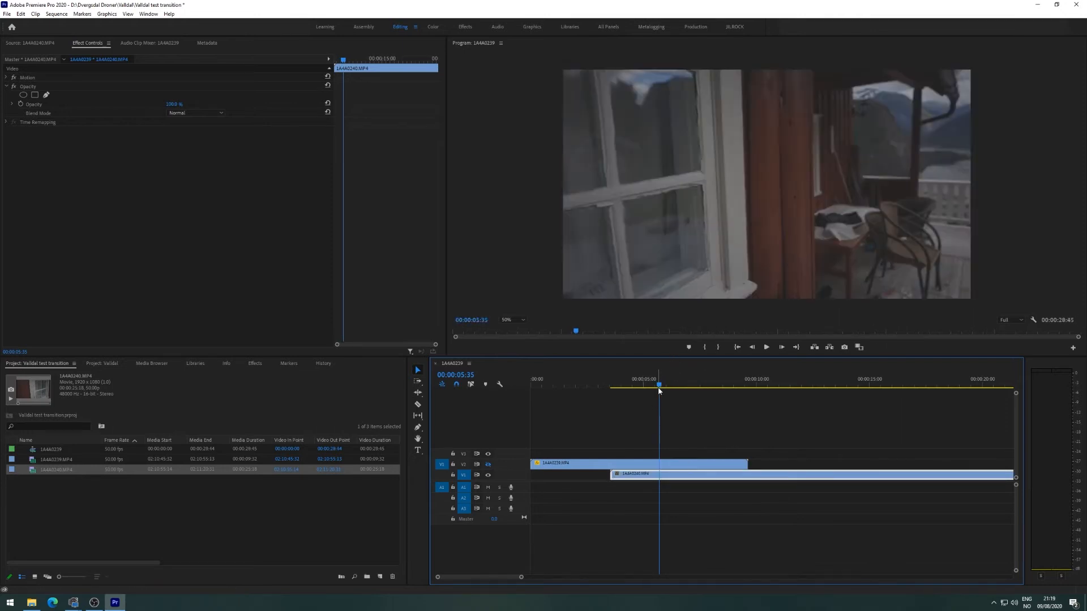
mouse_move(658, 385)
left_mouse_down()
mouse_move(708, 388)
mouse_move(621, 402)
mouse_move(655, 405)
left_mouse_up()
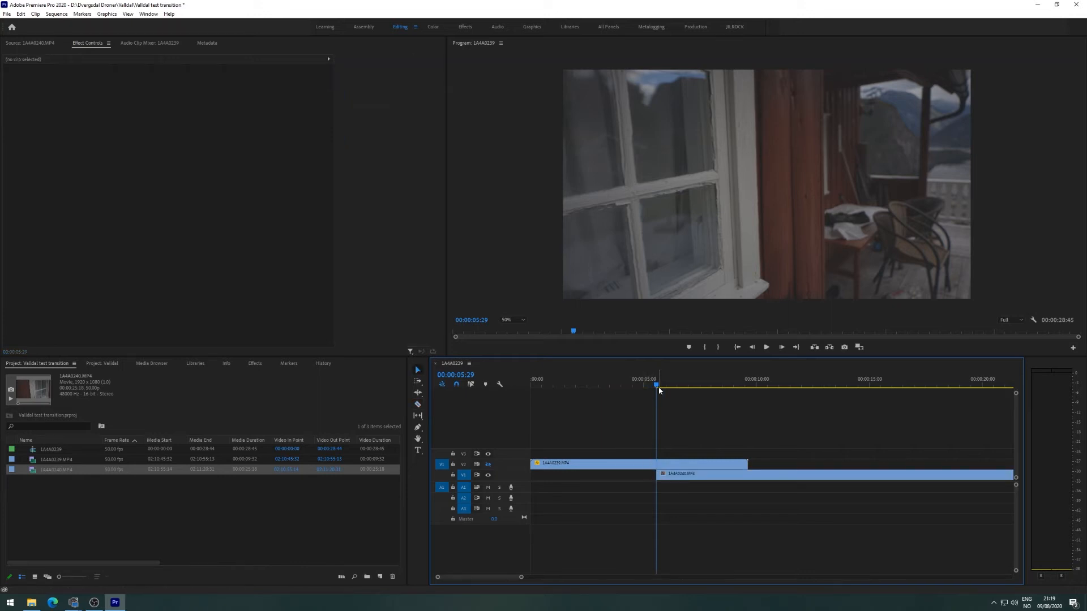
Turn V2 output back on and play the masked transition from about 00:00:05:19.
left_click_drag(658, 389, 651, 390)
left_click(488, 464)
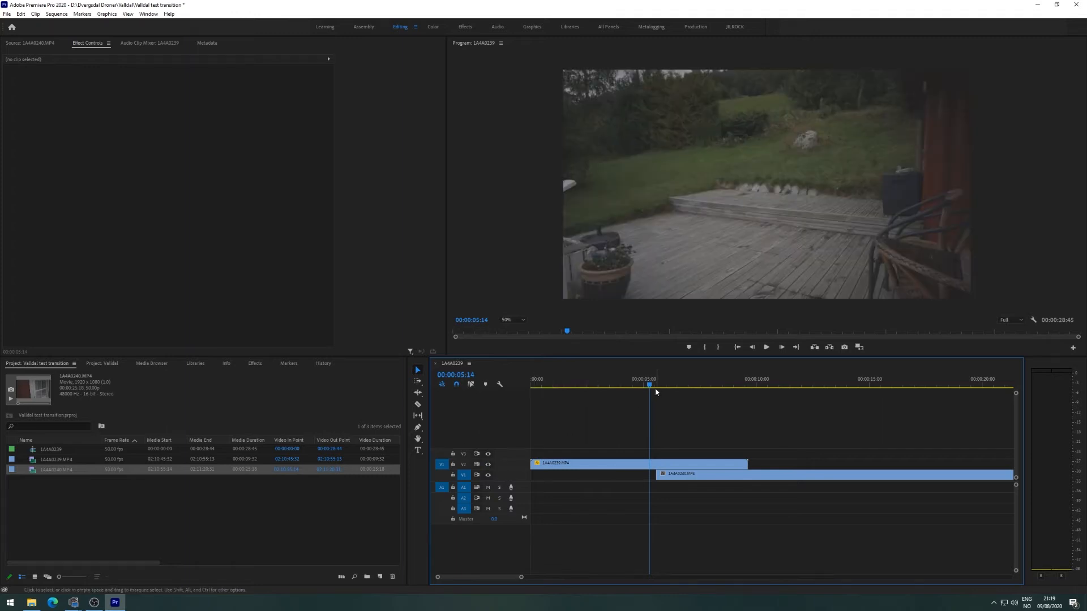
key("space")
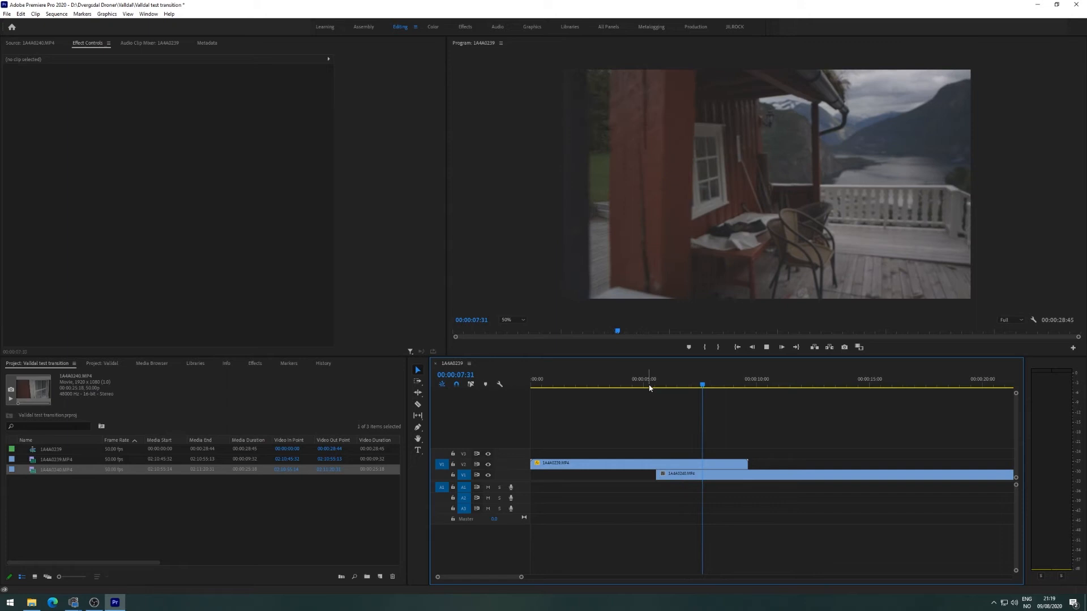
key("space")
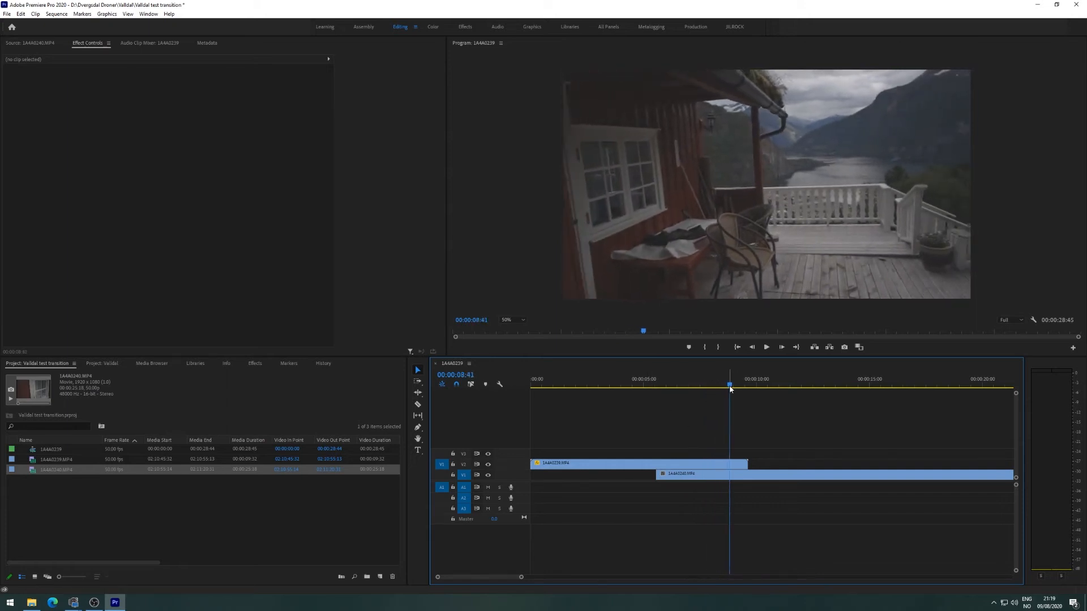
Park the playhead at 00:00:06:37 and save the project.
left_click(681, 388)
left_click_drag(680, 387, 682, 388)
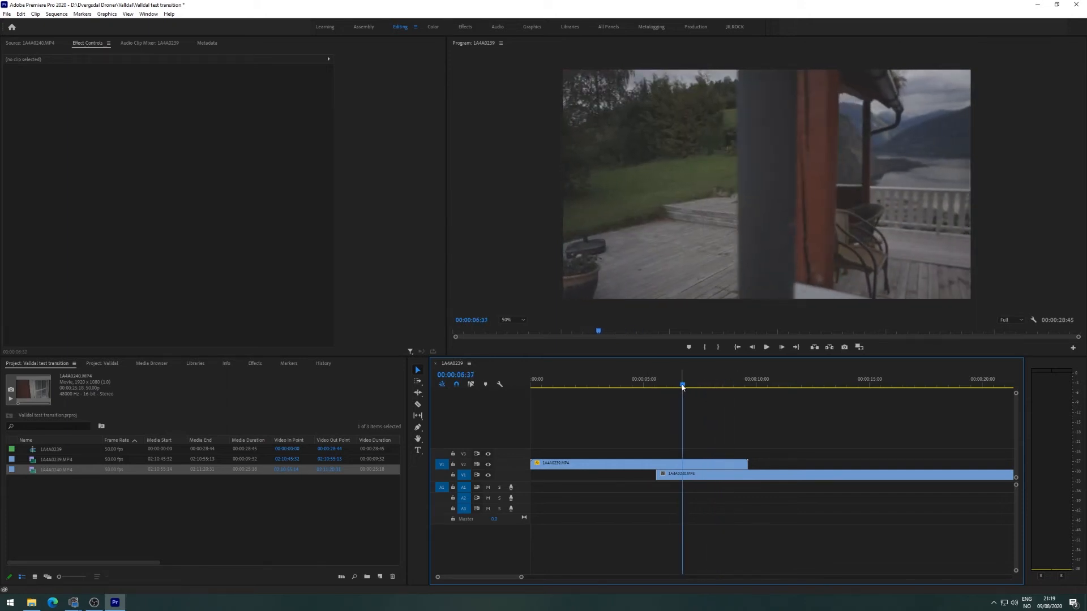
key("ctrl+s")
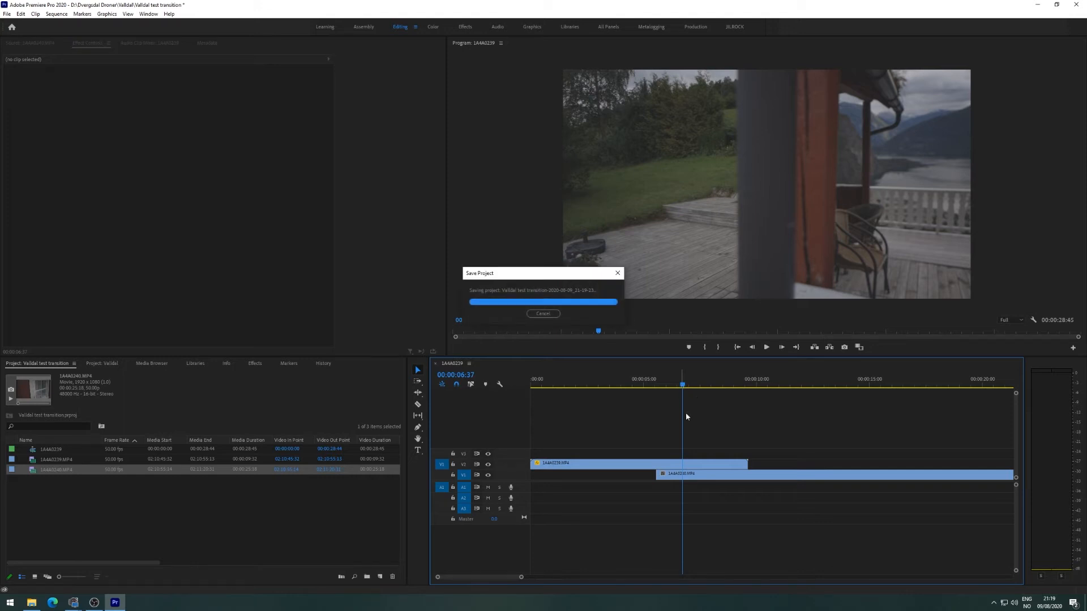
mouse_move(682, 387)
left_mouse_down()
mouse_move(672, 388)
mouse_move(709, 395)
mouse_move(662, 398)
mouse_move(709, 399)
mouse_move(689, 403)
left_mouse_up()
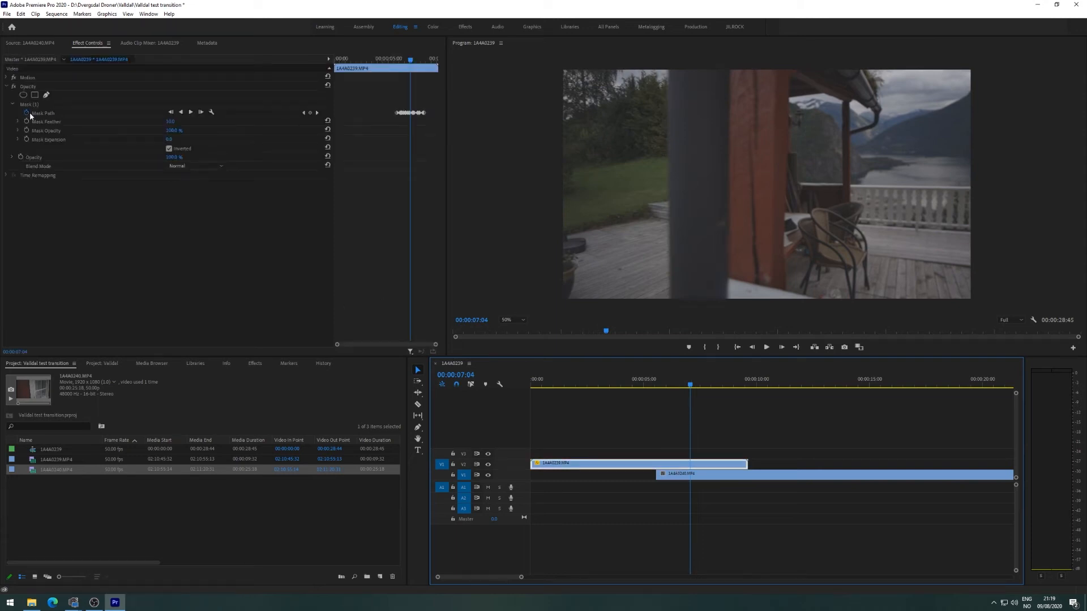
Set Mask (1) feather to 20.0 and play the wipe from about 00:00:05:27.
left_click(29, 105)
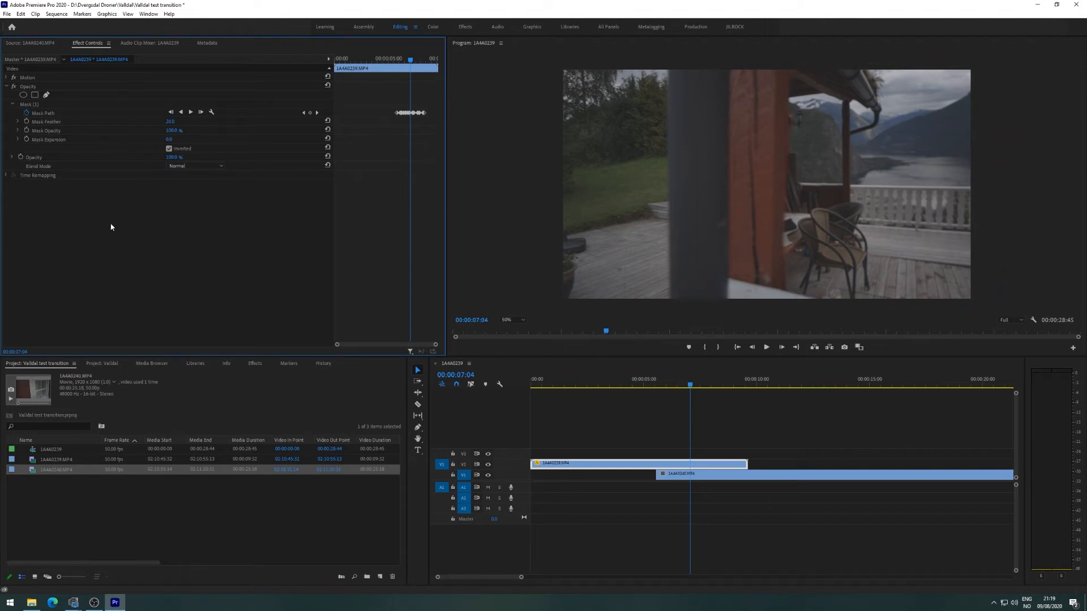
left_click_drag(691, 390, 662, 396)
key("space")
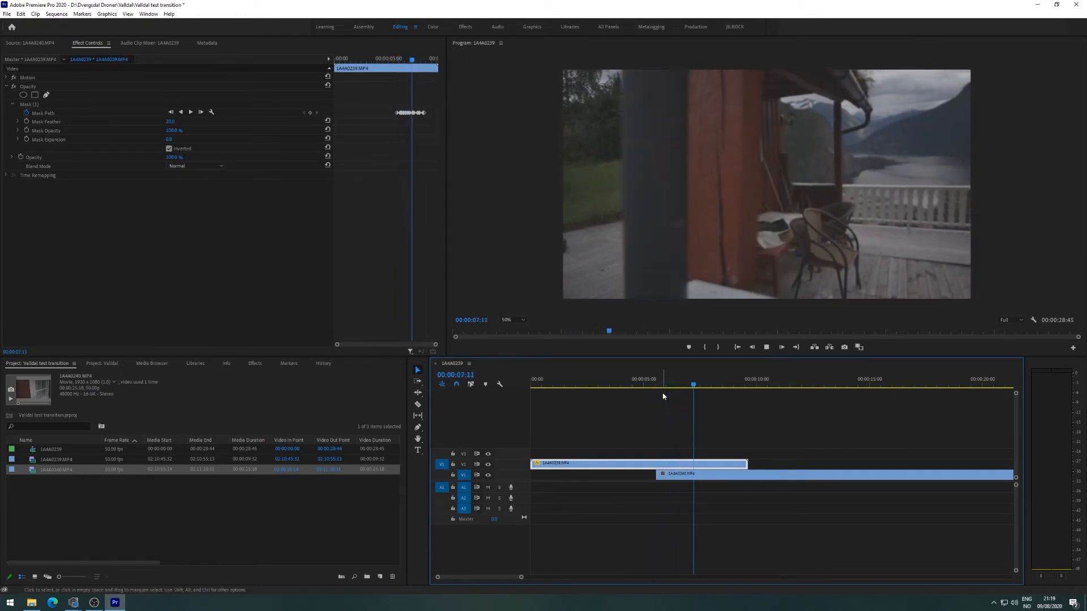
Nudge the mask's bottom-left corner slightly left near 00:00:07:46, stepping frames to check it.
key("space")
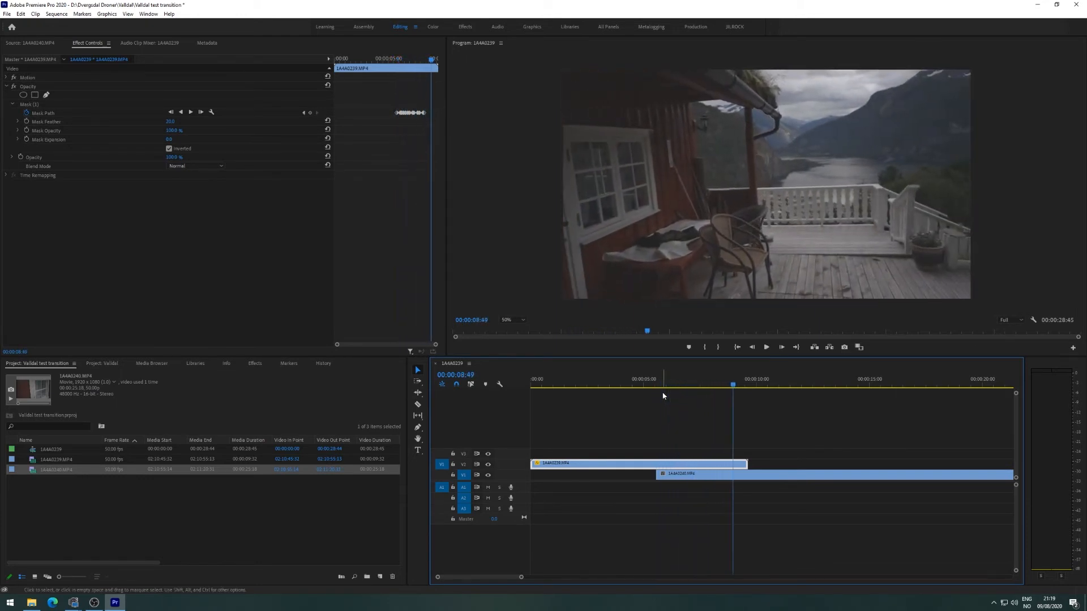
left_click_drag(728, 387, 708, 388)
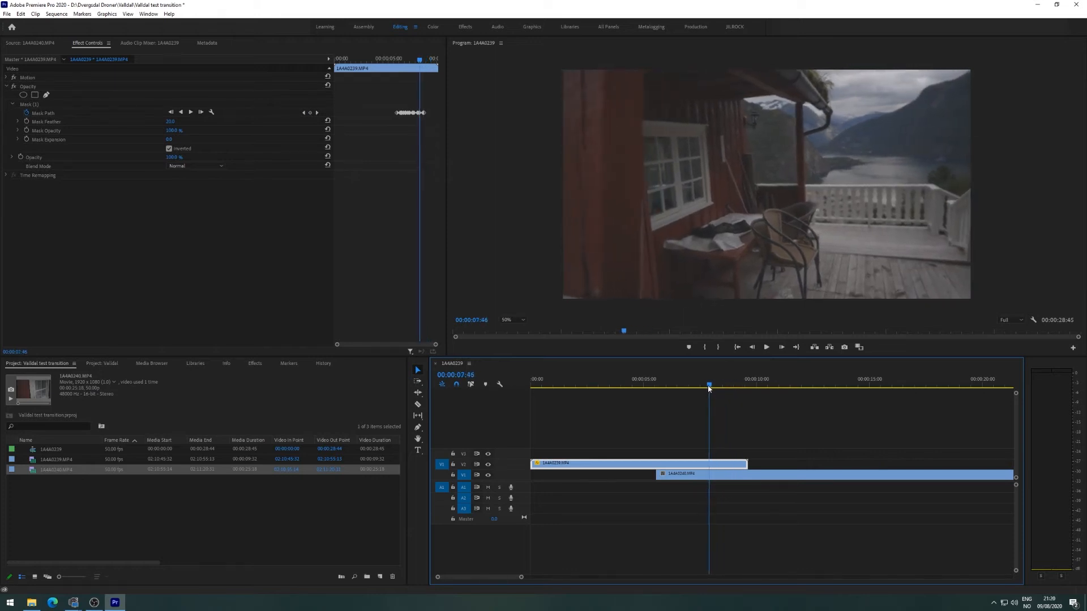
left_click(25, 106)
left_click_drag(640, 304, 636, 306)
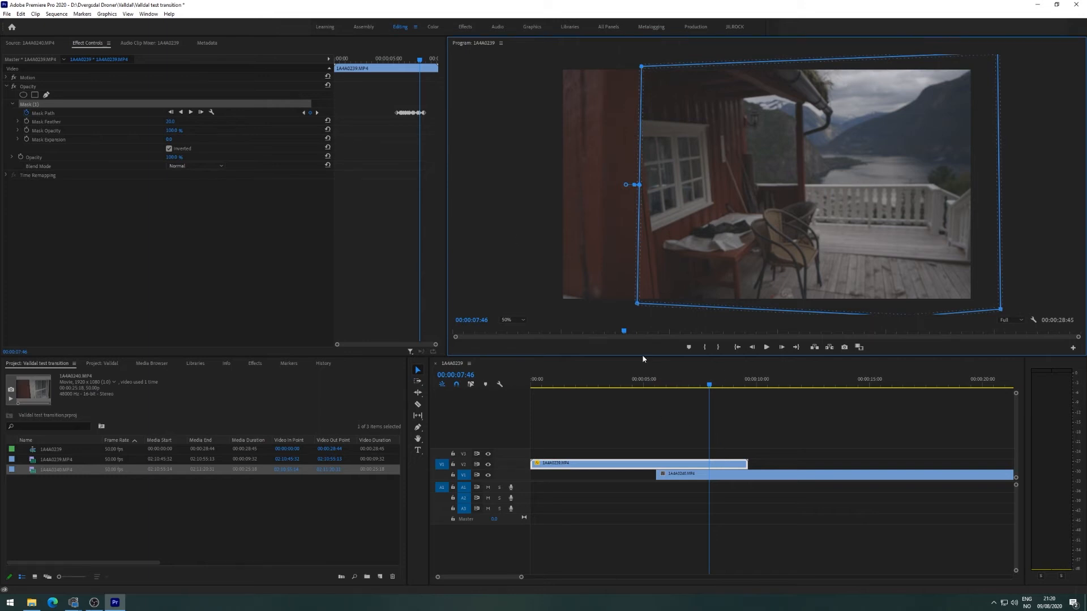
left_click(718, 386)
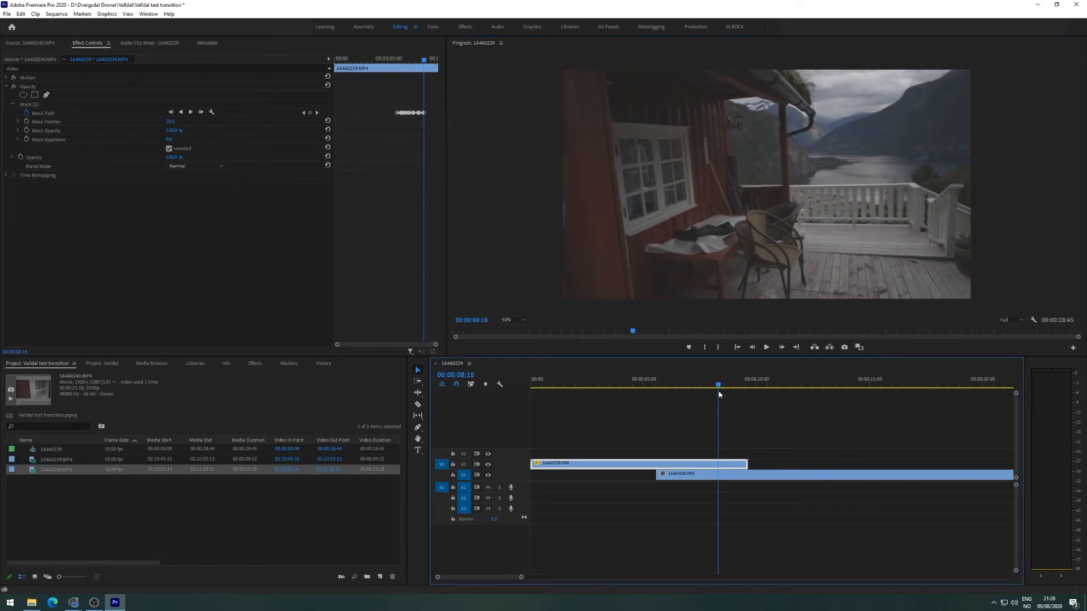
key("Right")
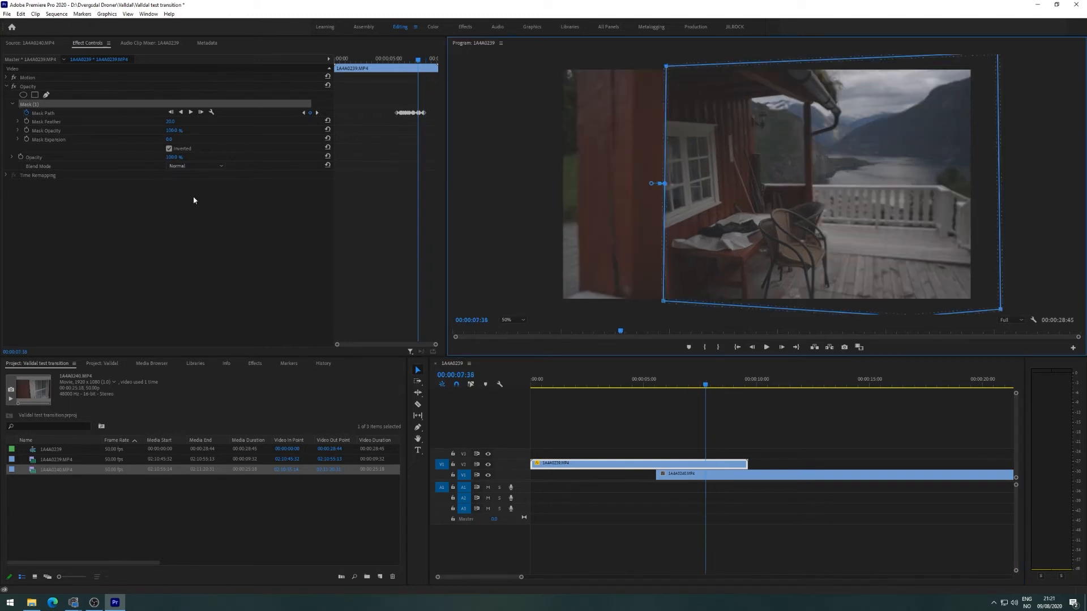
Hide the mask outline and play the whole sequence from the start in full screen.
left_click(195, 199)
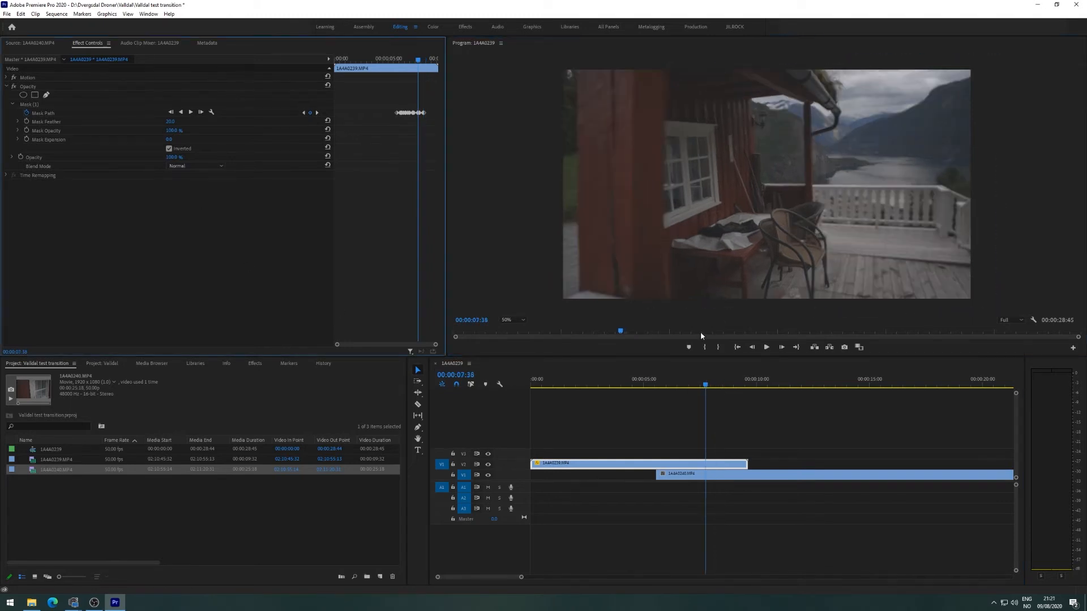
left_click_drag(705, 389, 545, 404)
key("space")
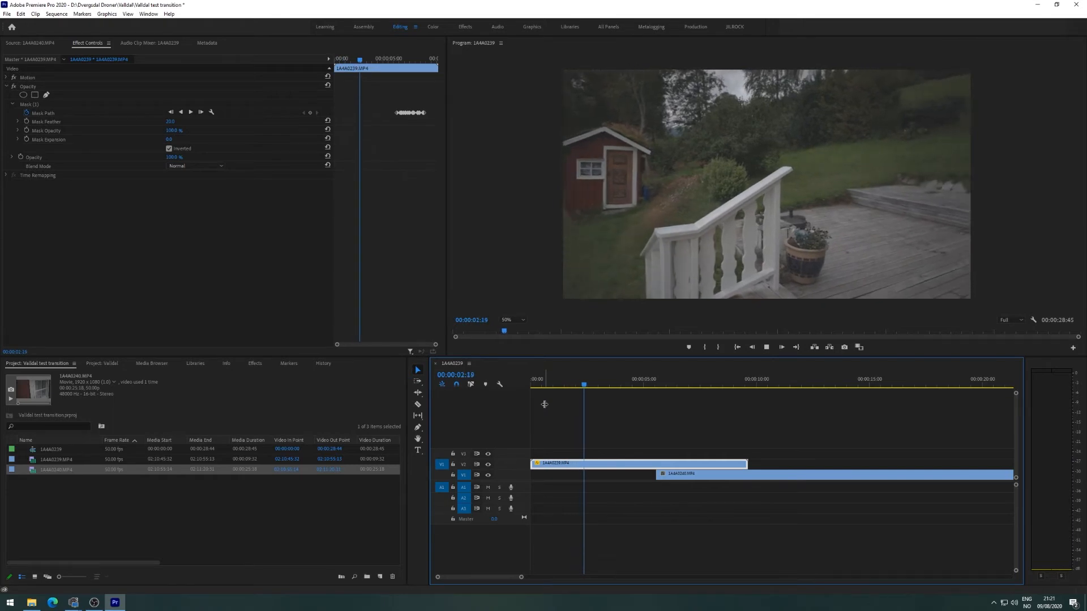
key("ctrl+grave")
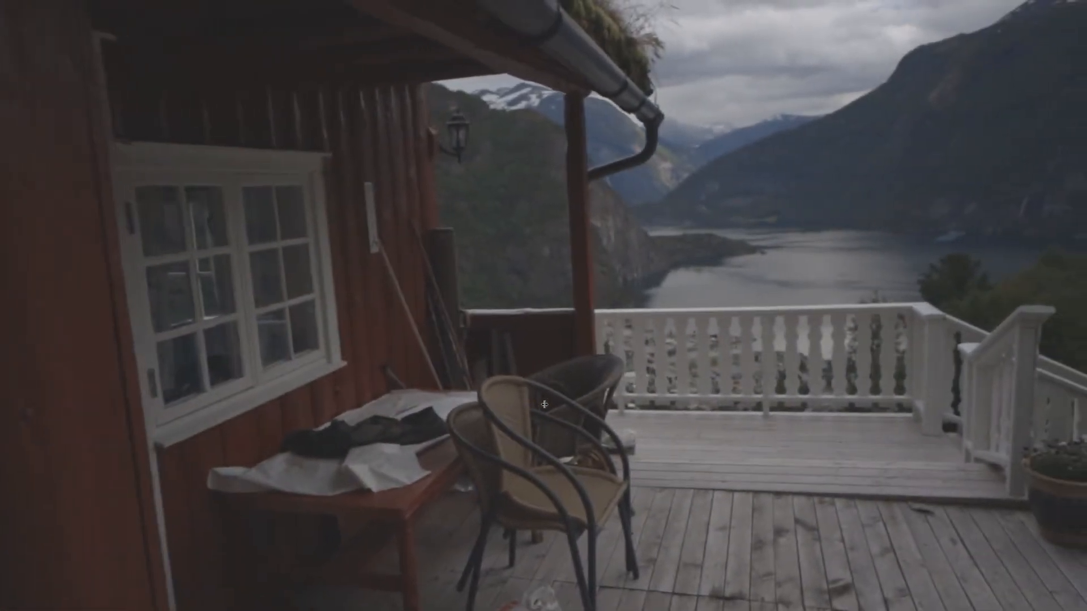
key("ctrl+grave")
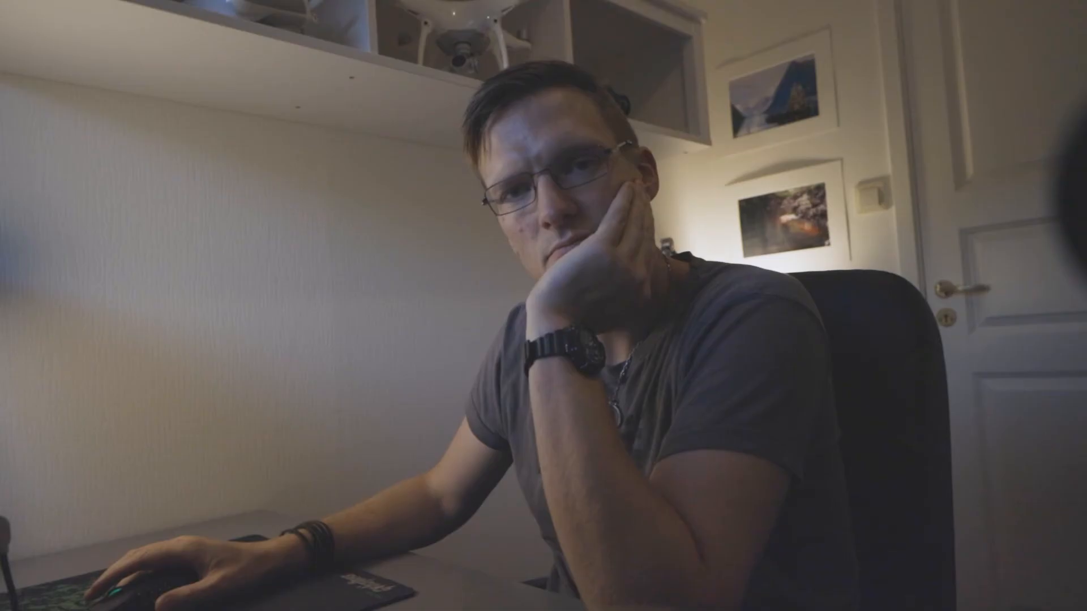